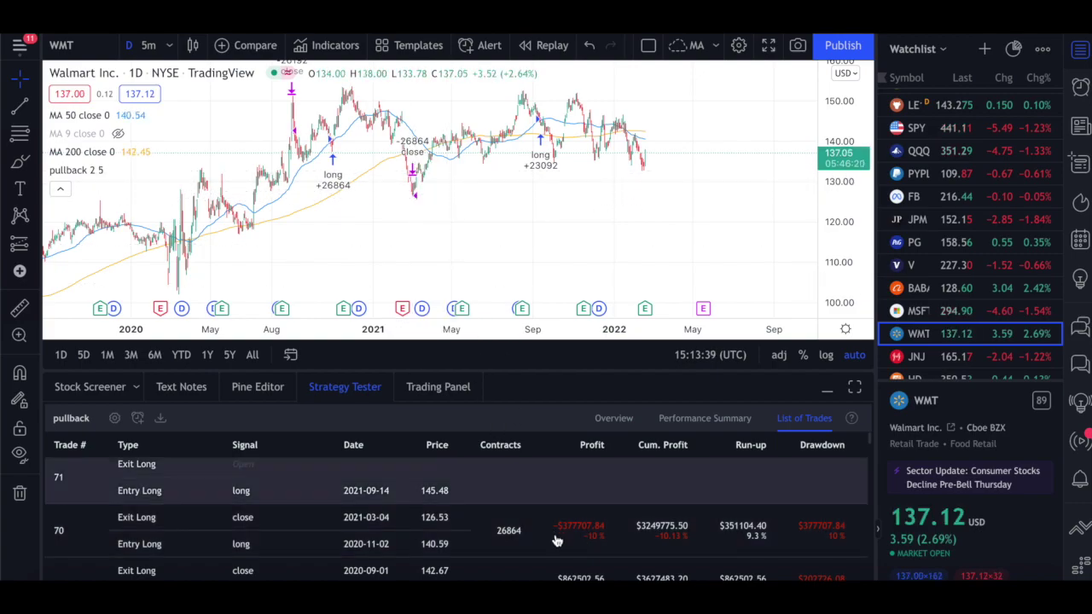
Scroll the WMT List of Trades down to trade 70's 10% loss and open trade 71.
{"action": "scroll", "coordinate": [556, 541], "scroll_direction": "down", "scroll_amount": 1}
Jump the WMT chart to trade 69 in 2019 from the List of Trades.
{"action": "scroll", "coordinate": [556, 541], "scroll_direction": "down", "scroll_amount": 3}
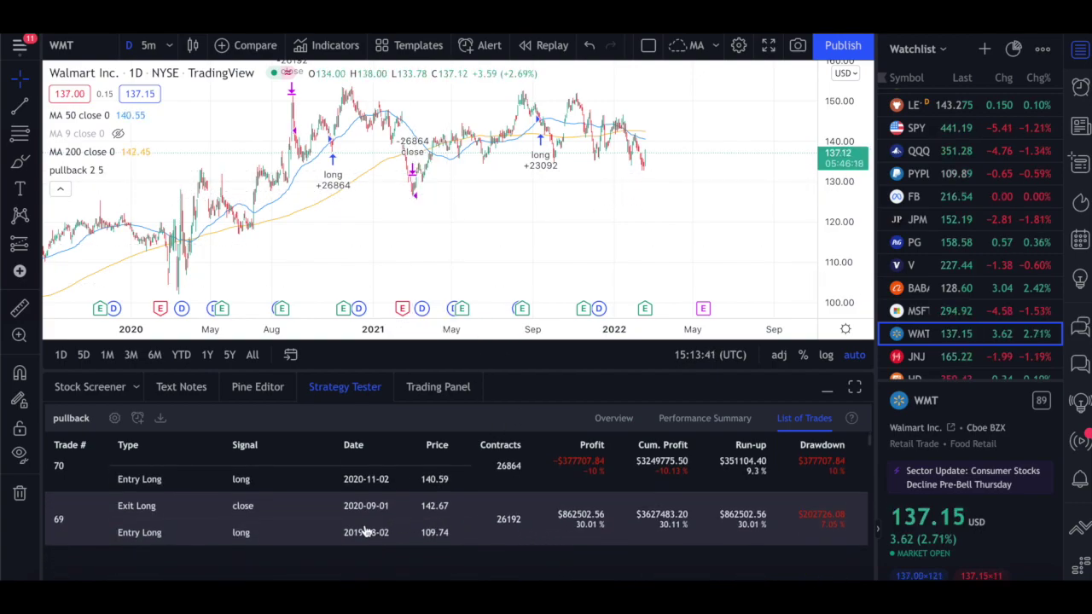
{"action": "scroll", "coordinate": [360, 530], "scroll_direction": "up", "scroll_amount": 2}
{"action": "scroll", "coordinate": [360, 530], "scroll_direction": "down", "scroll_amount": 3}
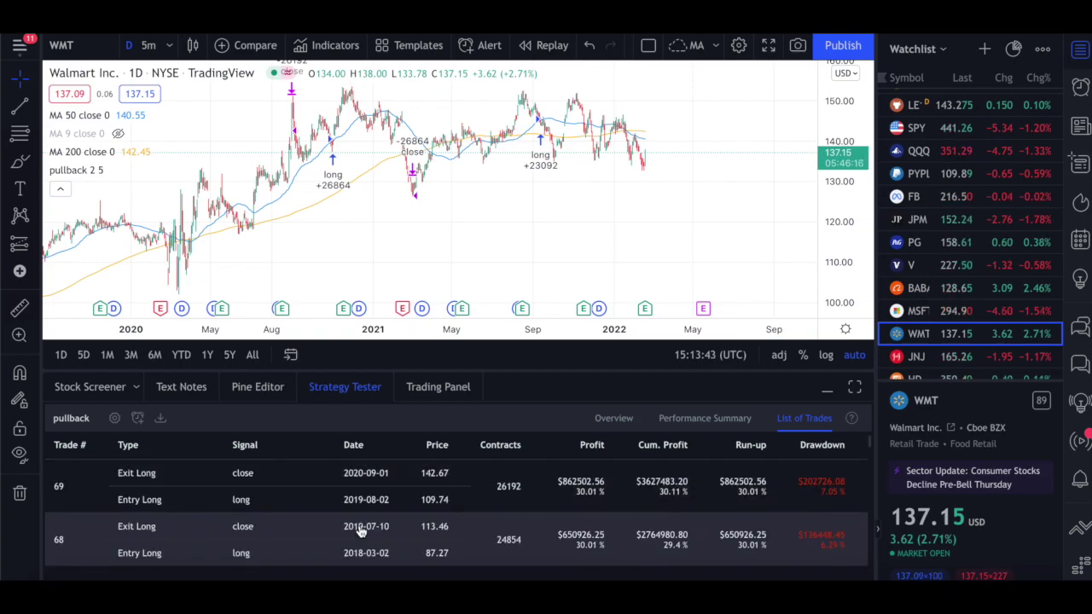
{"action": "scroll", "coordinate": [360, 531], "scroll_direction": "up", "scroll_amount": 3}
{"action": "left_click", "coordinate": [360, 531]}
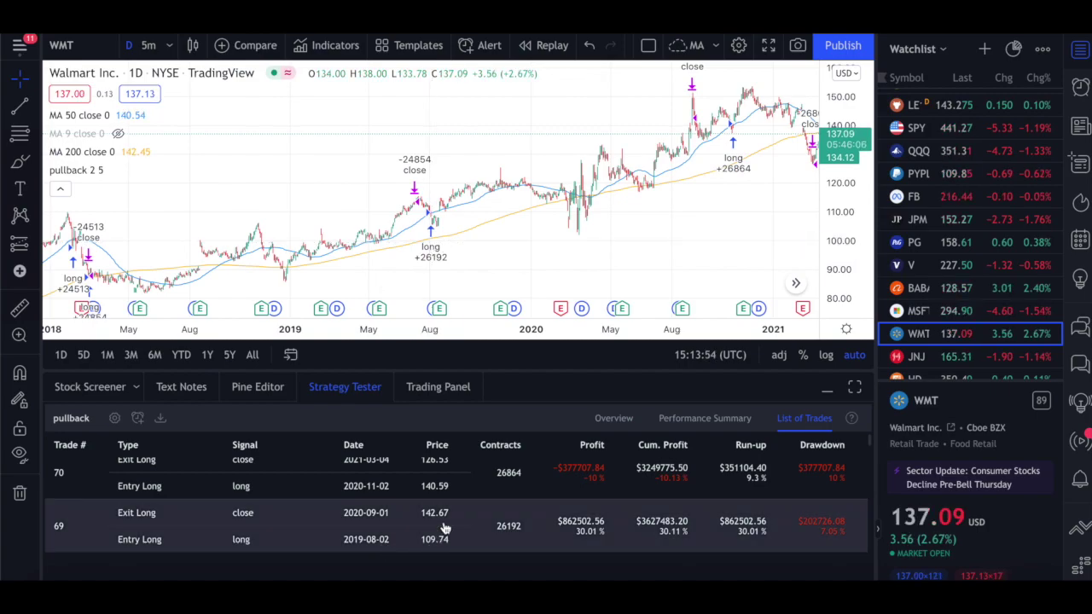
Zoom the chart out to show the 2018–2021 trades with their entry and exit markers.
{"action": "scroll", "coordinate": [443, 529], "scroll_direction": "up", "scroll_amount": 1}
{"action": "scroll", "coordinate": [444, 528], "scroll_direction": "down", "scroll_amount": 2}
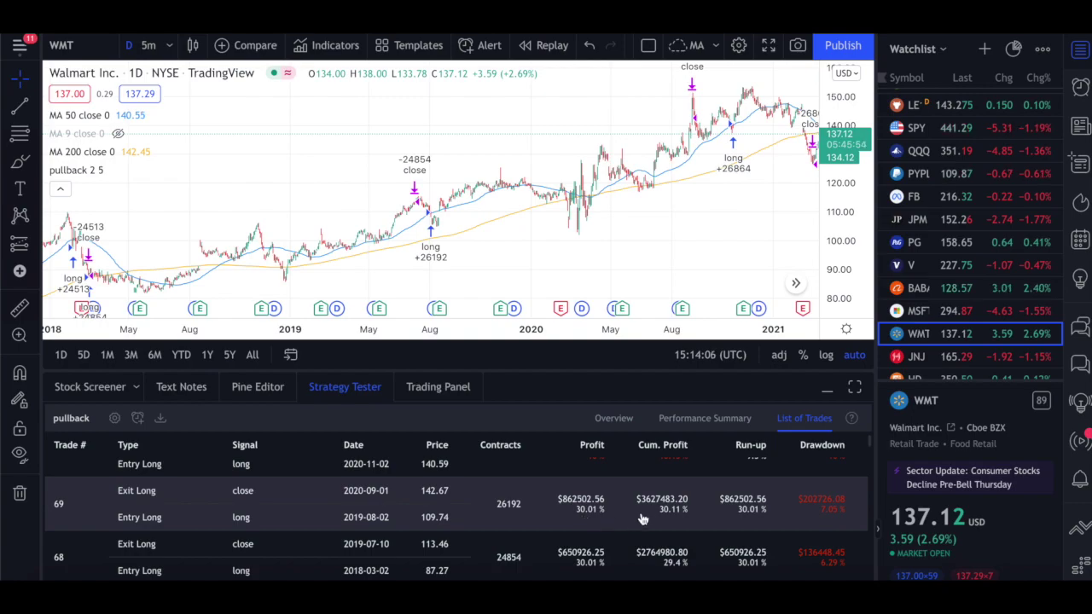
{"action": "scroll", "coordinate": [623, 527], "scroll_direction": "up", "scroll_amount": 1}
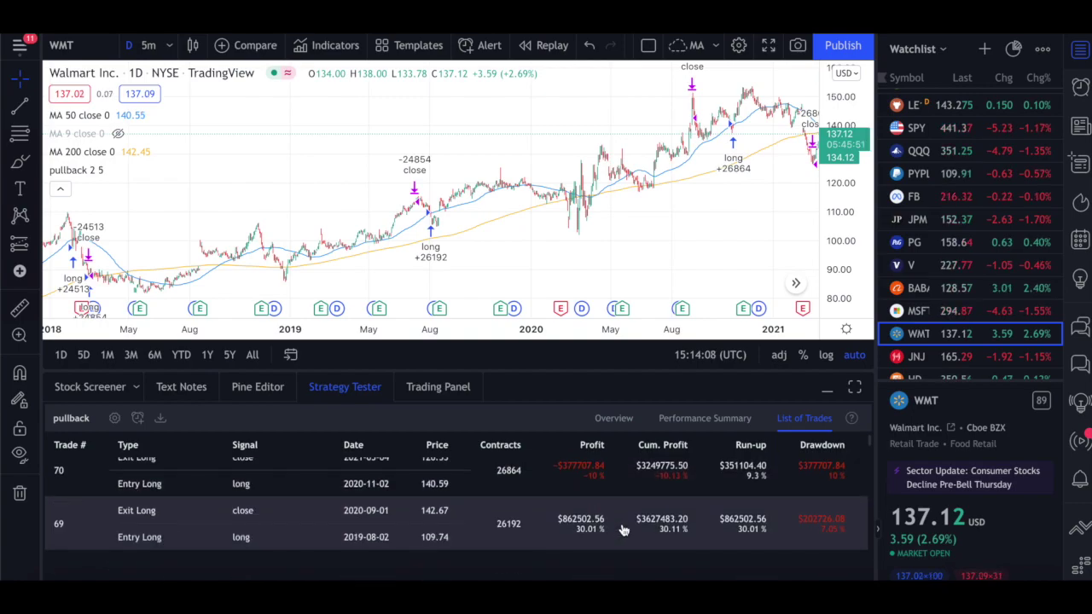
{"action": "scroll", "coordinate": [603, 482], "scroll_direction": "down", "scroll_amount": 3}
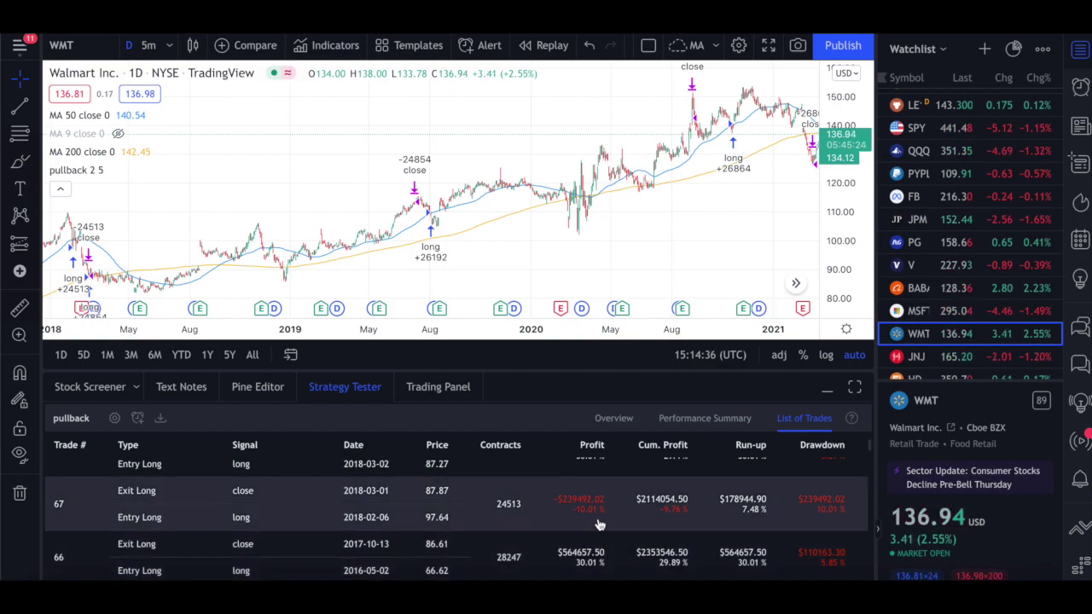
{"action": "scroll", "coordinate": [599, 524], "scroll_direction": "up", "scroll_amount": 1}
{"action": "scroll", "coordinate": [599, 525], "scroll_direction": "up", "scroll_amount": 5}
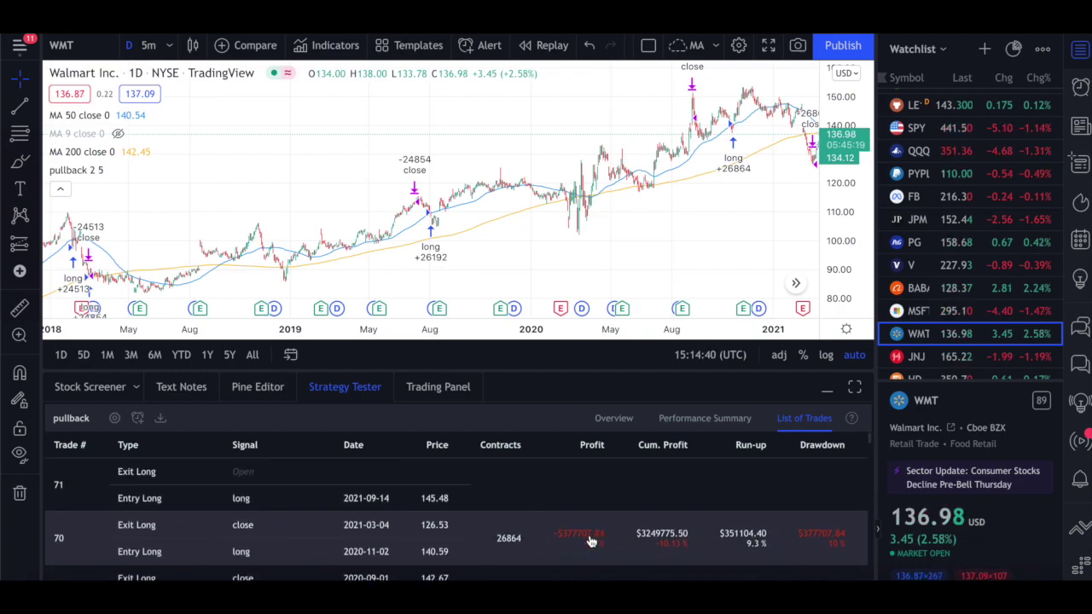
{"action": "scroll", "coordinate": [590, 541], "scroll_direction": "down", "scroll_amount": 1}
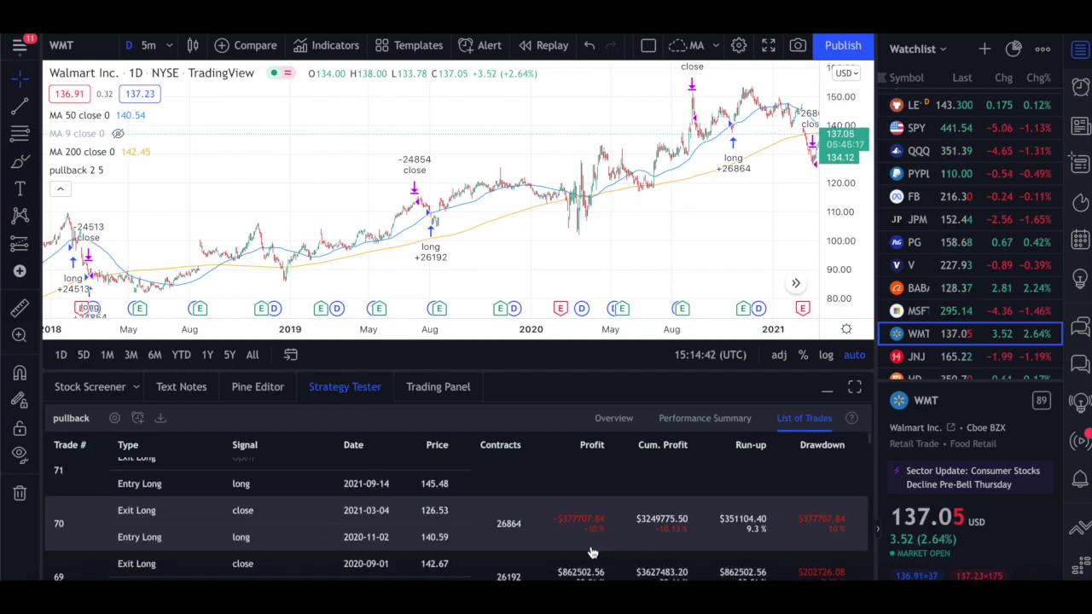
{"action": "scroll", "coordinate": [593, 553], "scroll_direction": "down", "scroll_amount": 1}
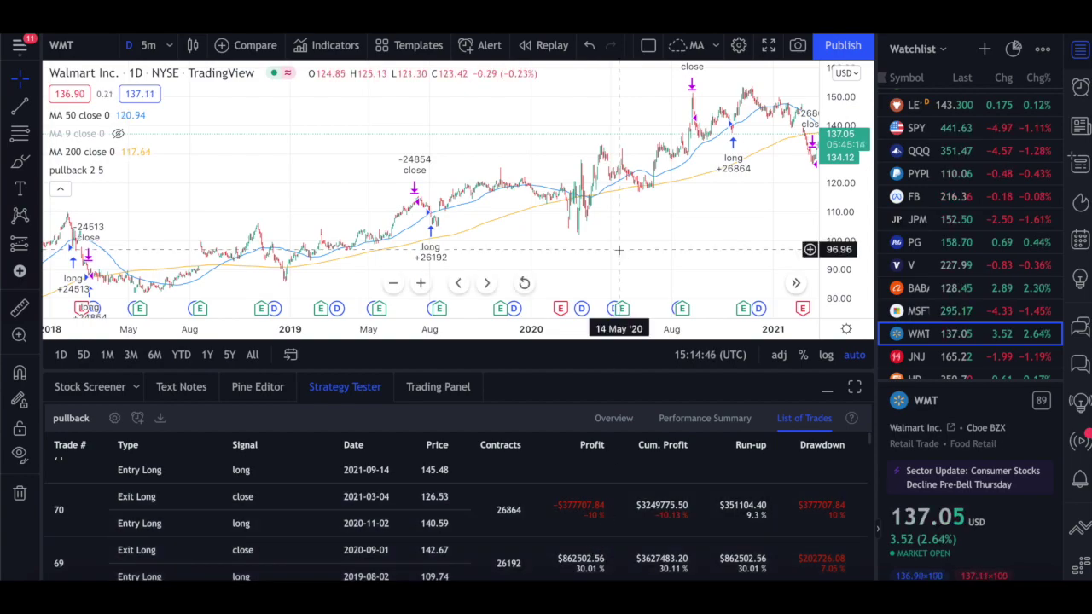
{"action": "scroll", "coordinate": [618, 249], "scroll_direction": "down", "scroll_amount": 2}
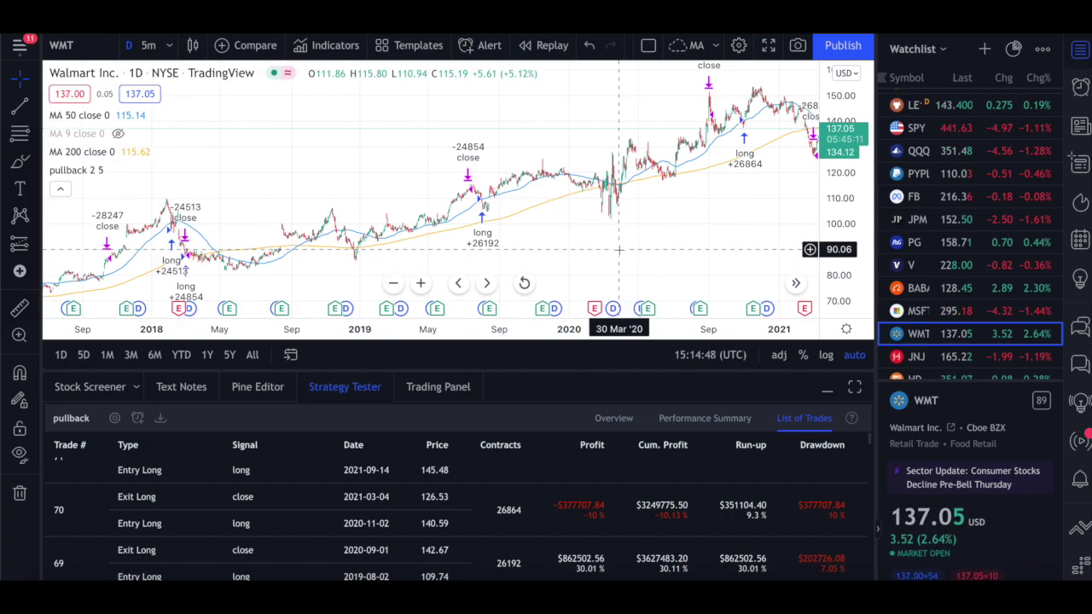
Scroll through the pullback strategy's Performance Summary statistics.
{"action": "left_click", "coordinate": [673, 420]}
{"action": "scroll", "coordinate": [676, 507], "scroll_direction": "down", "scroll_amount": 2}
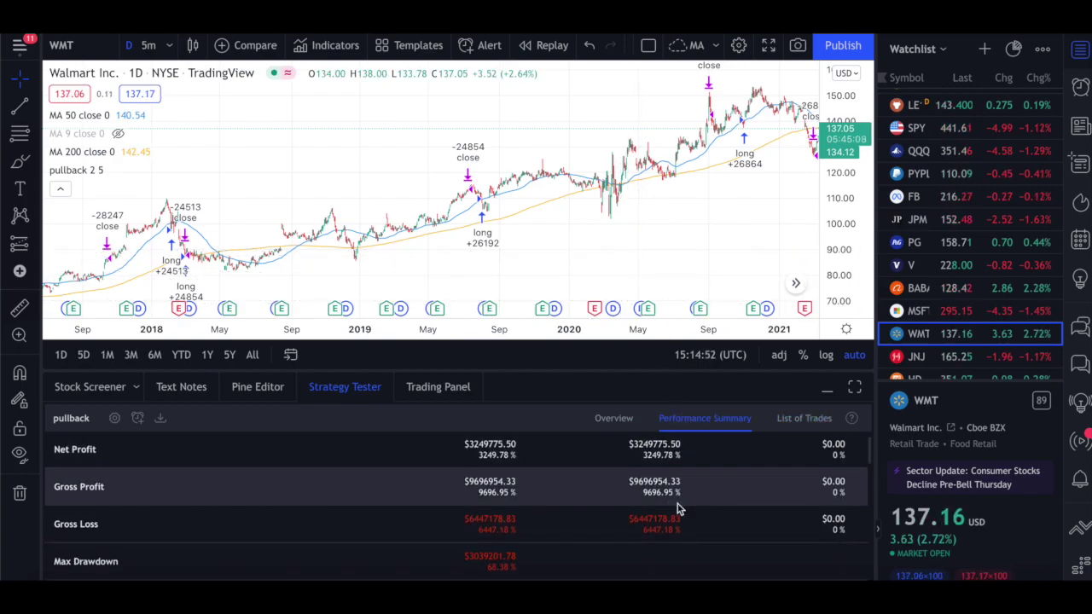
{"action": "scroll", "coordinate": [676, 509], "scroll_direction": "down", "scroll_amount": 5}
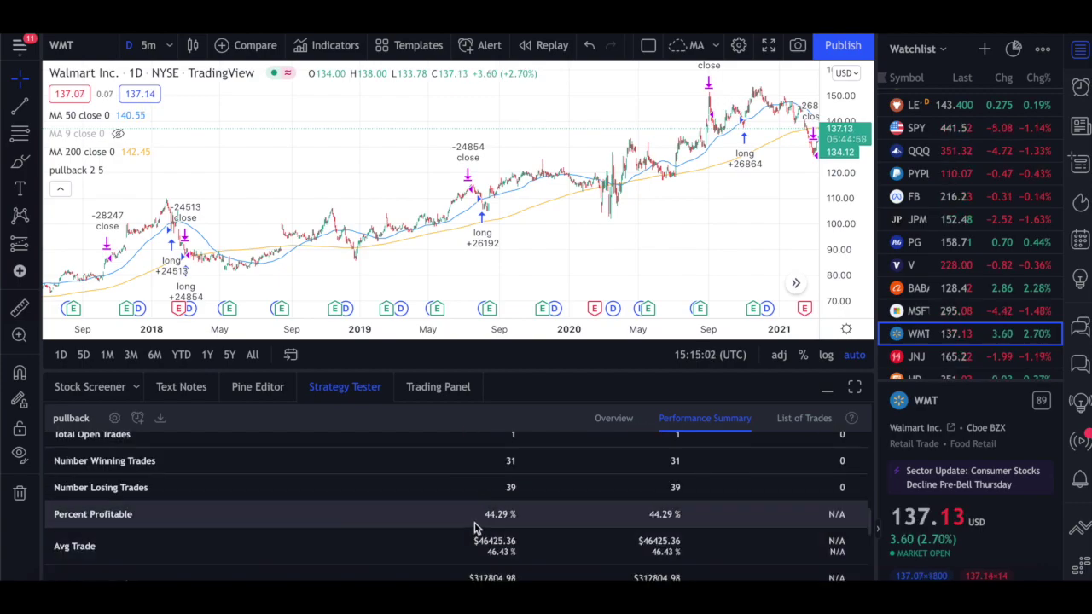
{"action": "scroll", "coordinate": [476, 529], "scroll_direction": "down", "scroll_amount": 1}
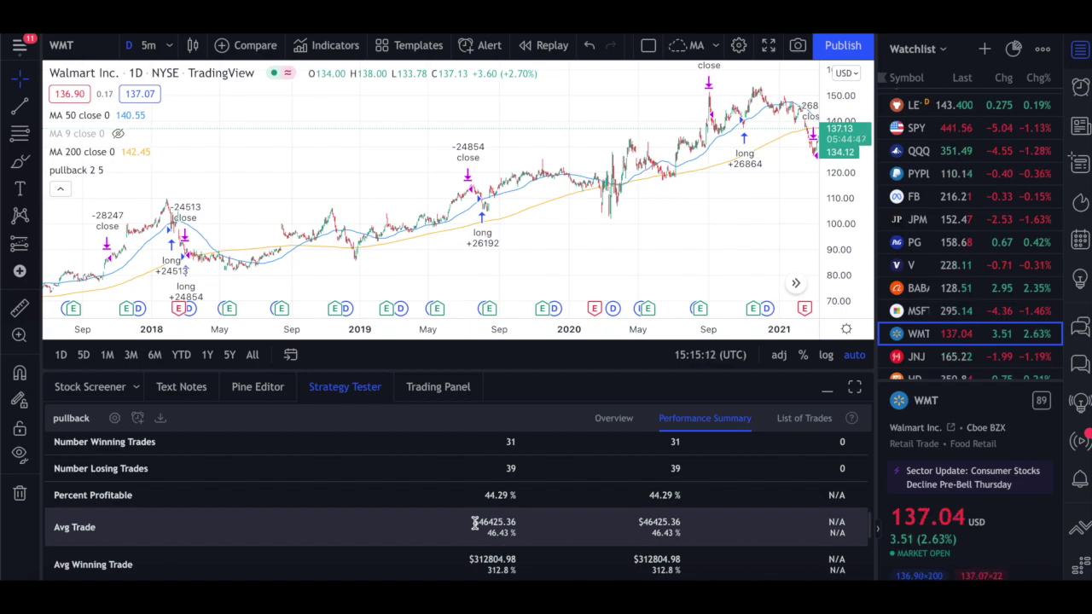
{"action": "scroll", "coordinate": [476, 522], "scroll_direction": "down", "scroll_amount": 1}
{"action": "scroll", "coordinate": [478, 520], "scroll_direction": "down", "scroll_amount": 1}
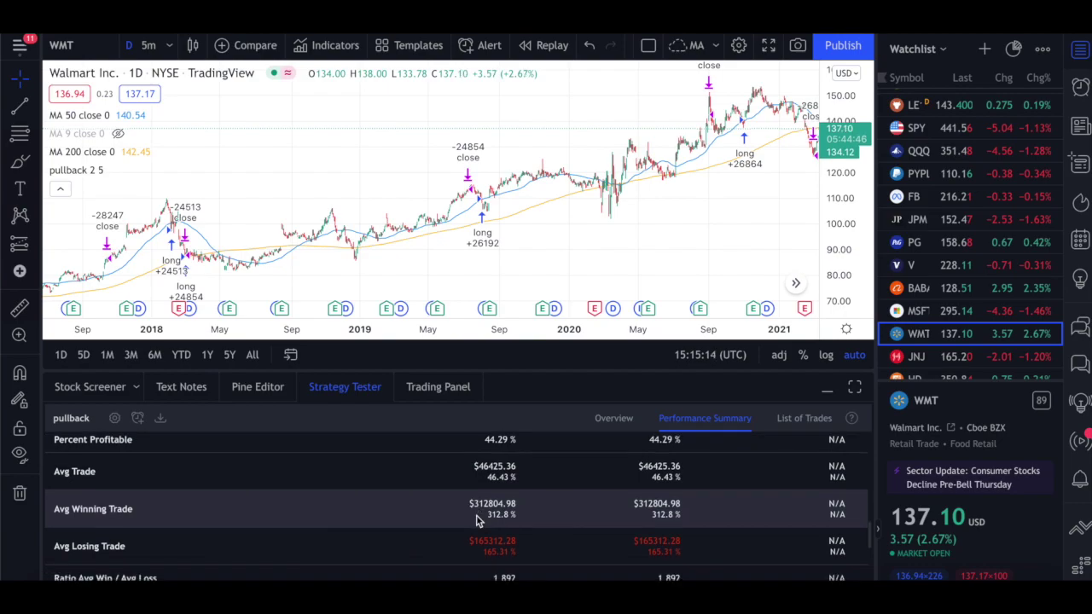
{"action": "scroll", "coordinate": [495, 529], "scroll_direction": "down", "scroll_amount": 1}
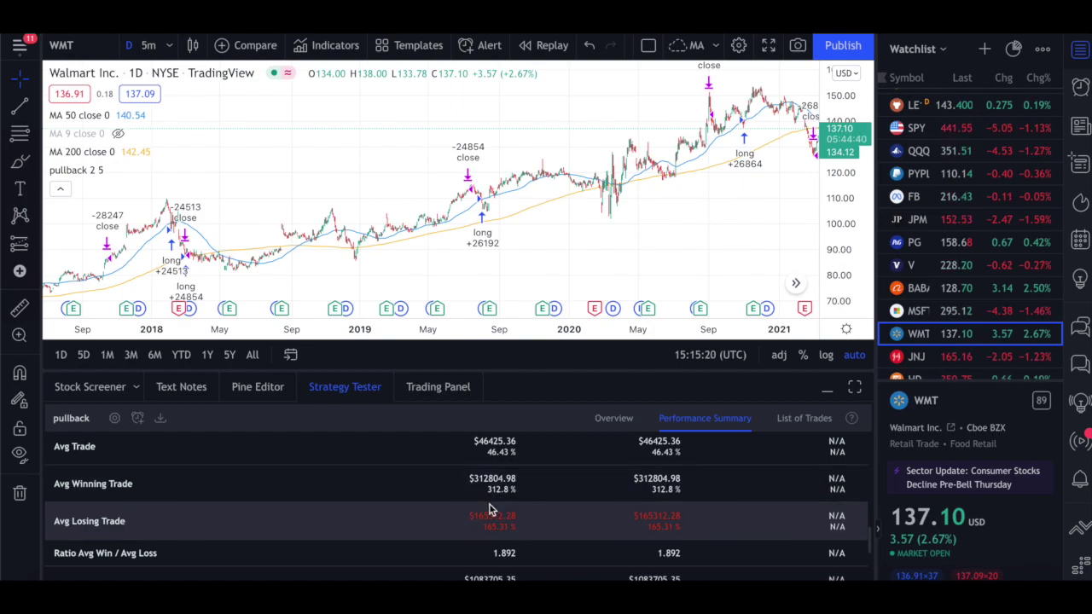
{"action": "scroll", "coordinate": [516, 529], "scroll_direction": "down", "scroll_amount": 1}
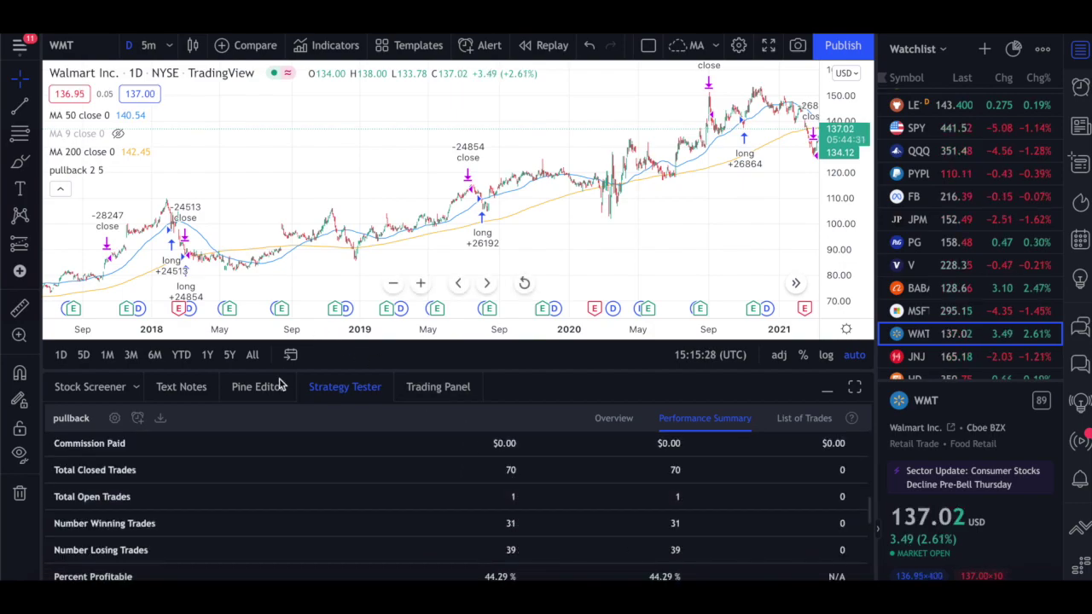
Glance at the Pine script, then return to the Overview with net profit and equity curve.
{"action": "left_click", "coordinate": [278, 386]}
{"action": "left_click", "coordinate": [344, 387]}
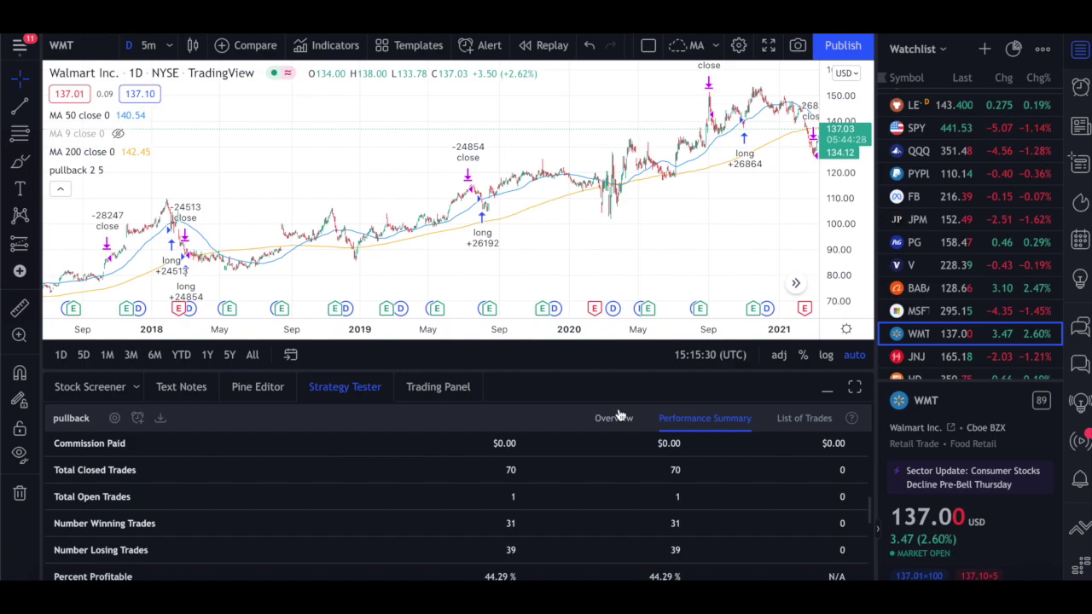
{"action": "left_click", "coordinate": [615, 418]}
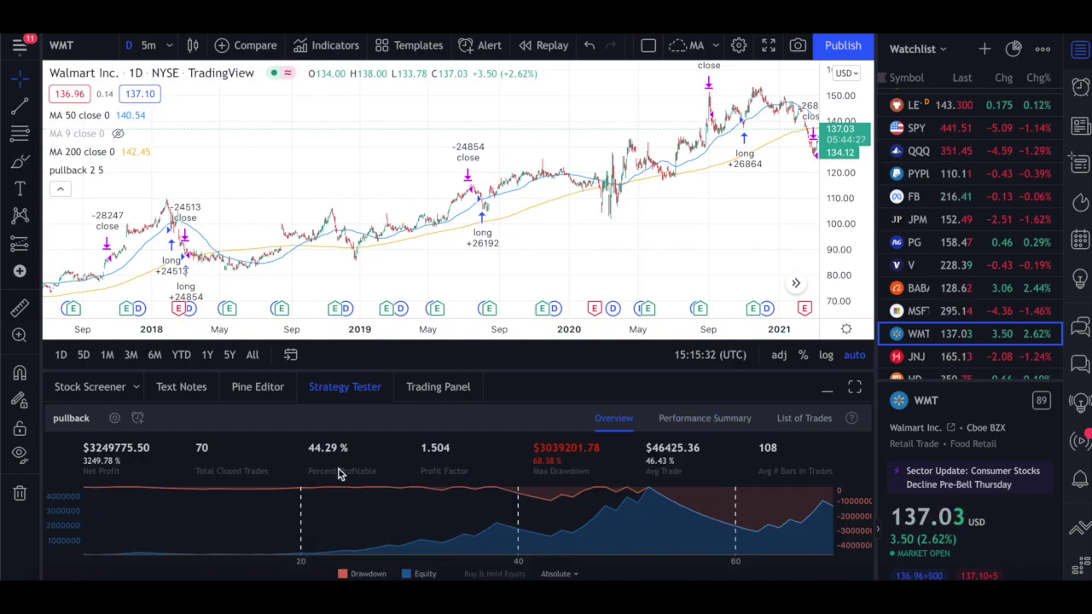
Enlarge the pullback strategy's initial capital in its properties and apply it to the backtest.
{"action": "left_click", "coordinate": [115, 418]}
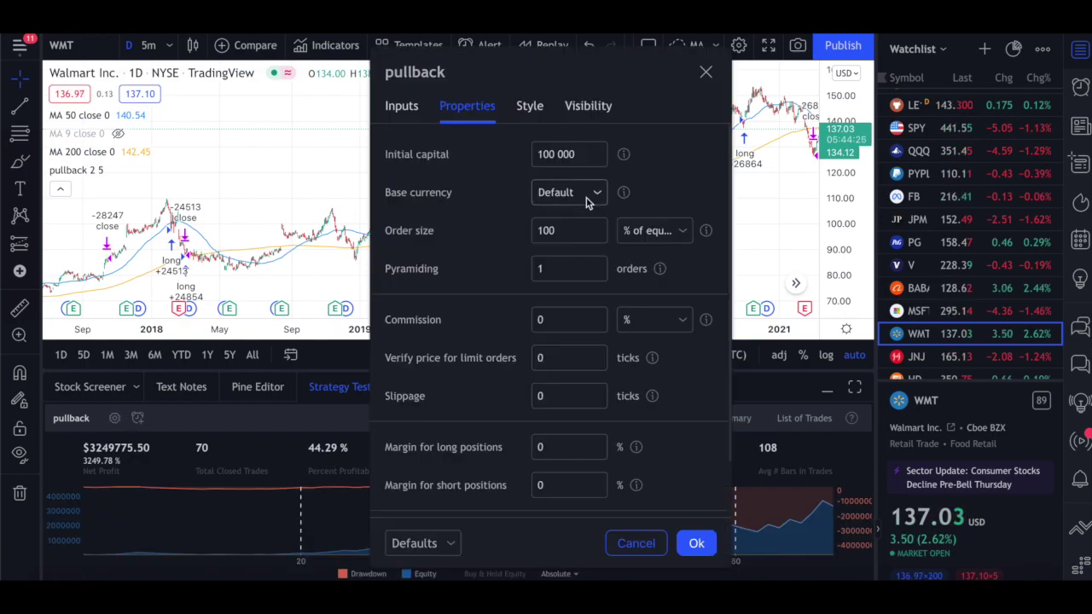
{"action": "left_click", "coordinate": [578, 153]}
{"action": "key", "text": "BackSpace"}
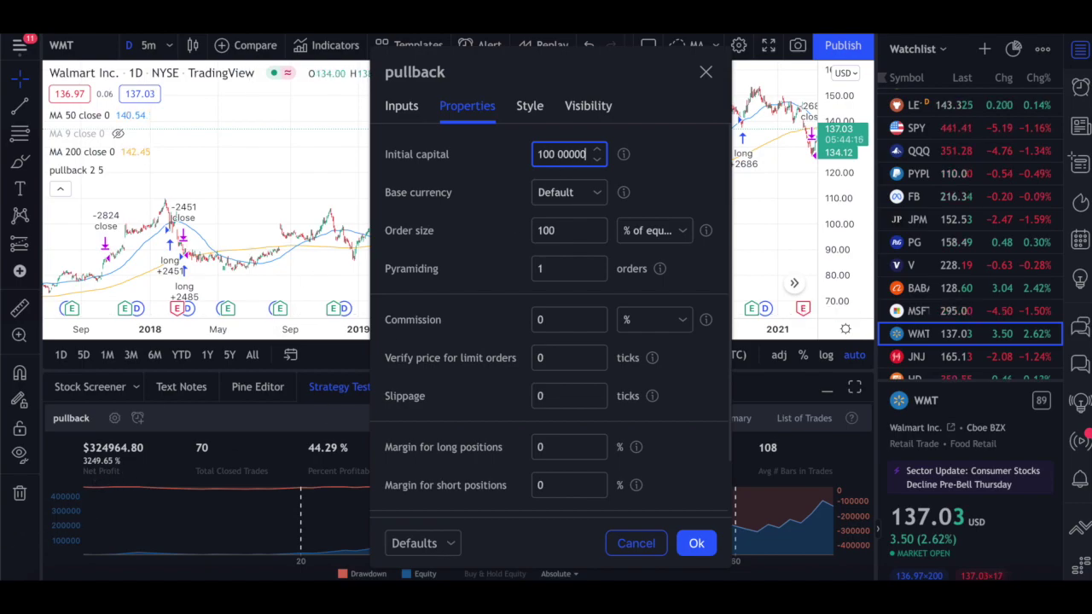
{"action": "left_click", "coordinate": [696, 543]}
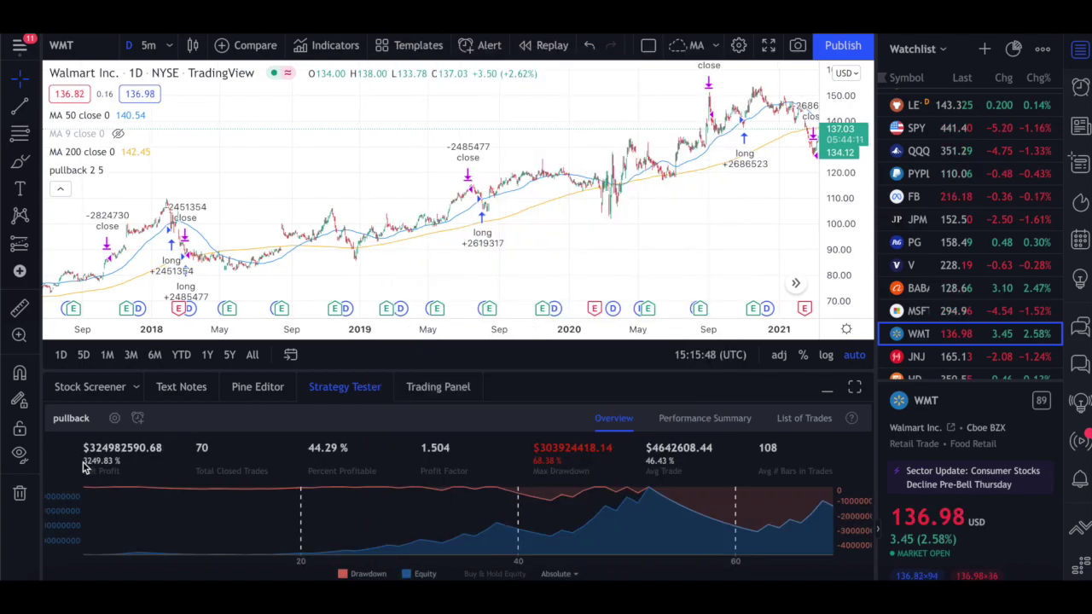
Highlight the resulting net profit figure, then clear the selection.
{"action": "left_click_drag", "start_coordinate": [85, 448], "coordinate": [172, 456]}
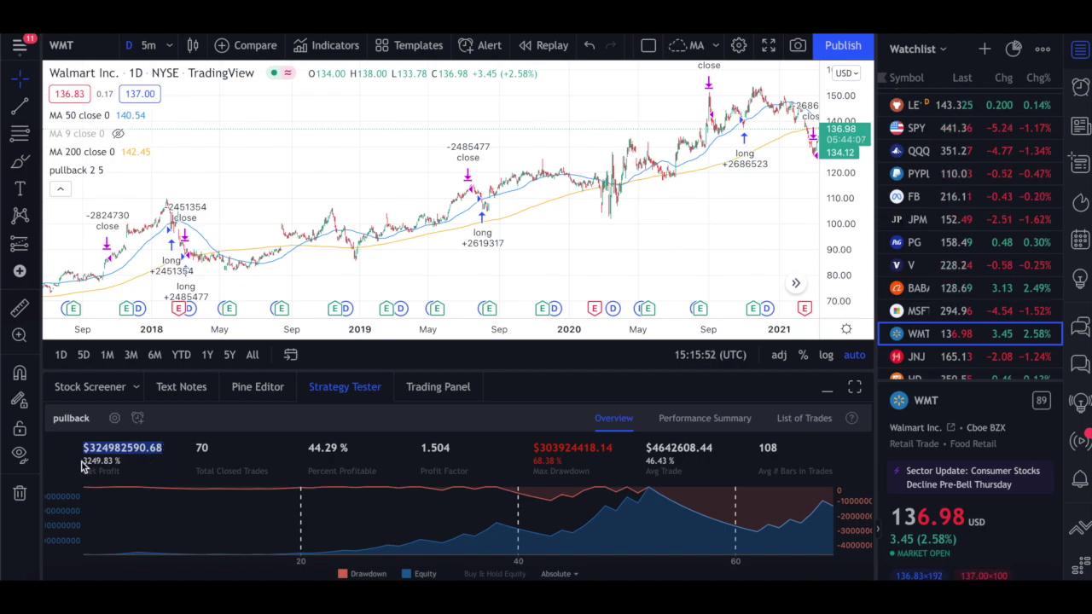
{"action": "left_click", "coordinate": [136, 454]}
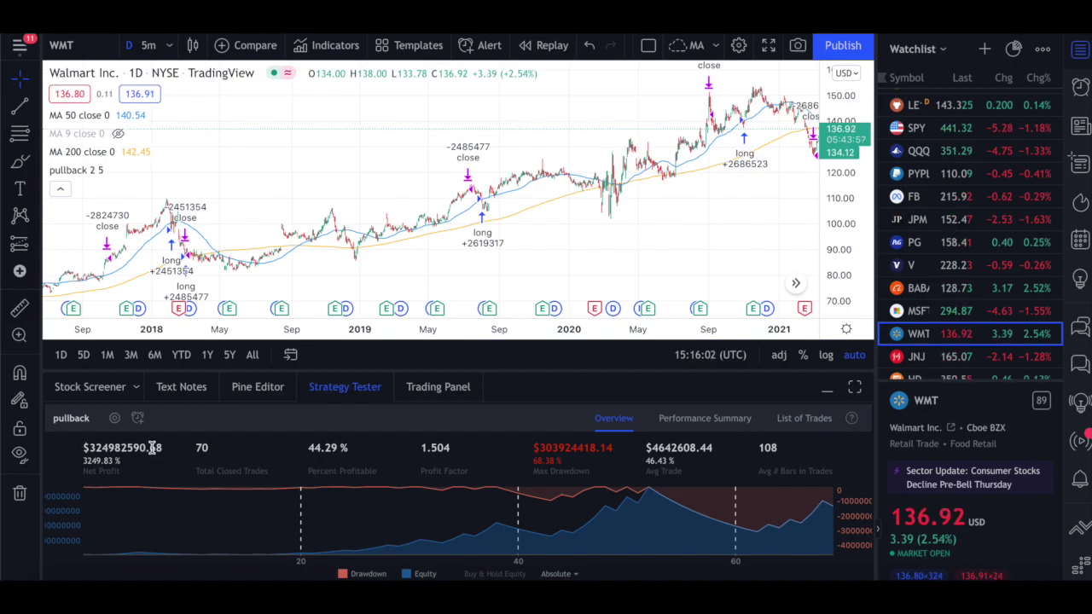
{"action": "left_click", "coordinate": [114, 419]}
Try sizing the pullback strategy's orders at 1 contract instead of equity percentage.
{"action": "left_click", "coordinate": [574, 154]}
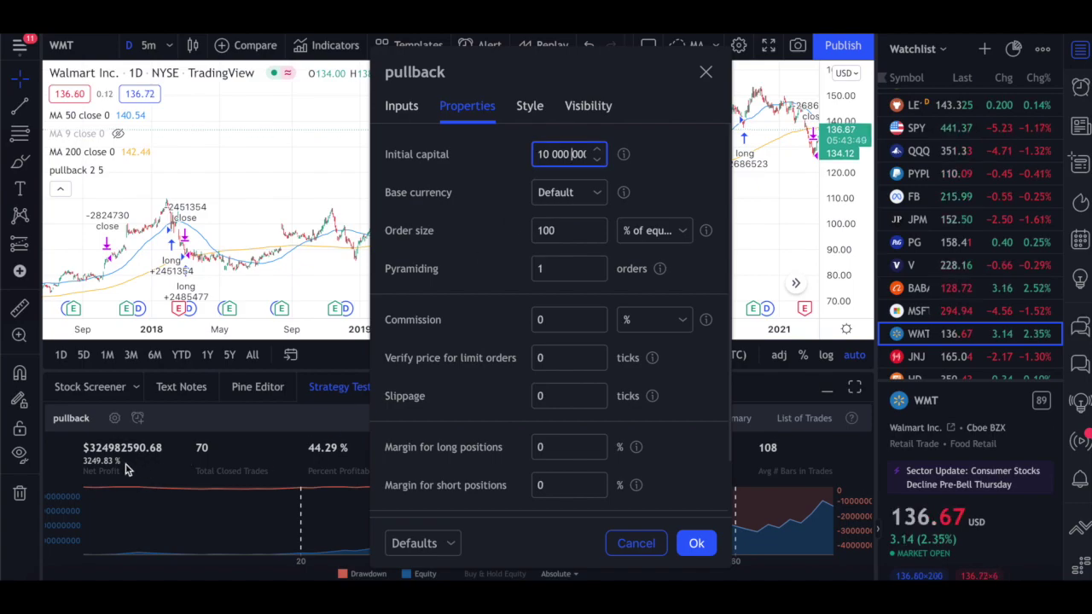
{"action": "left_click", "coordinate": [678, 230]}
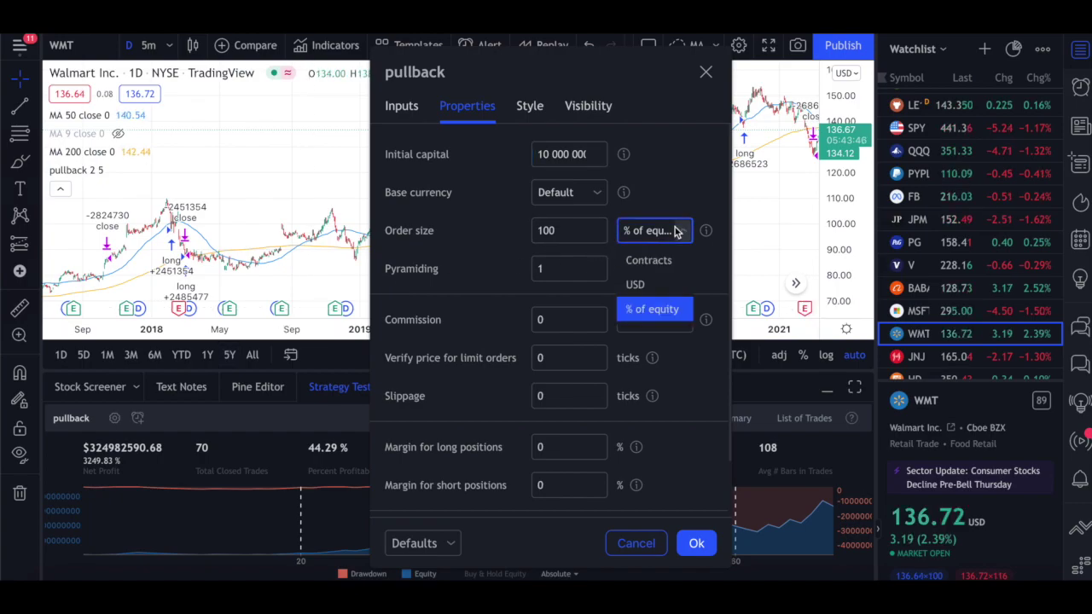
{"action": "left_click", "coordinate": [648, 261]}
{"action": "left_click", "coordinate": [563, 227]}
{"action": "key", "text": "BackSpace"}
{"action": "key", "text": "BackSpace"}
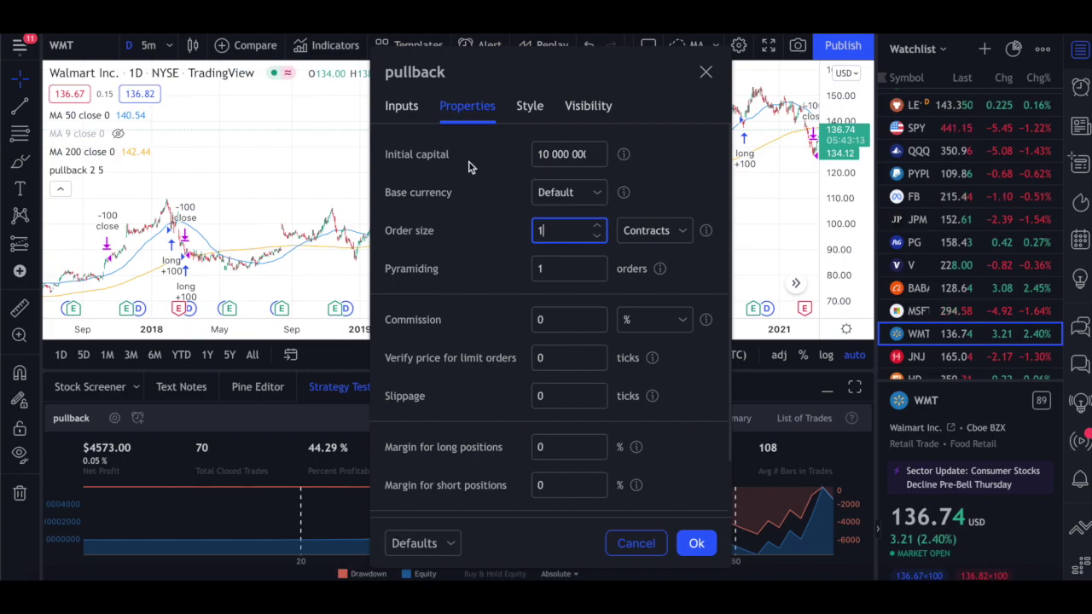
{"action": "left_click", "coordinate": [388, 158]}
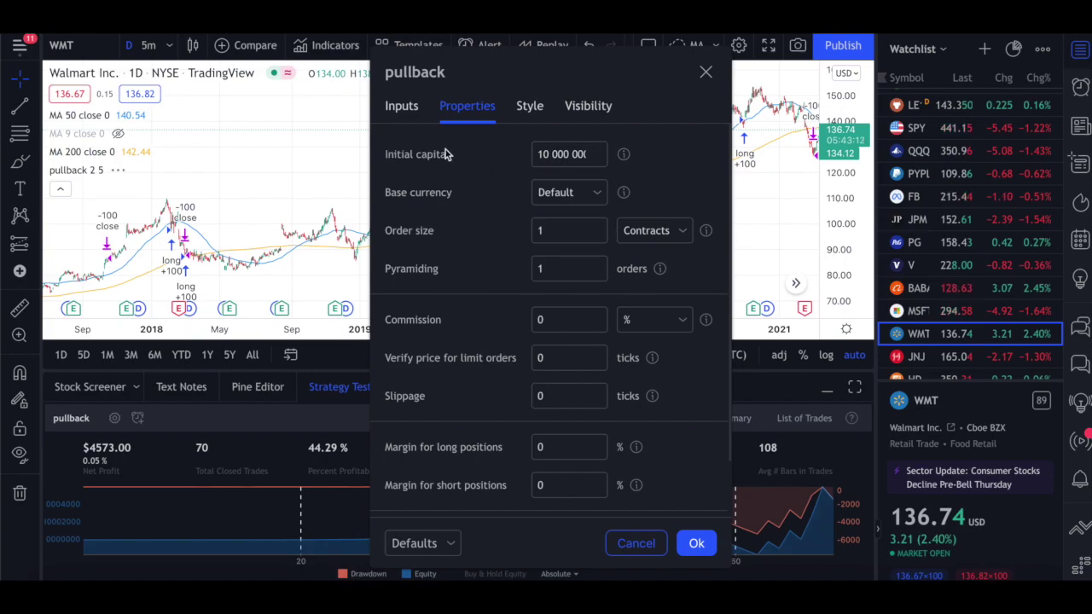
Restore order size to 100% of equity and set initial capital to 10000, then apply.
{"action": "left_click", "coordinate": [660, 231]}
{"action": "left_click", "coordinate": [653, 309]}
{"action": "left_click", "coordinate": [559, 232]}
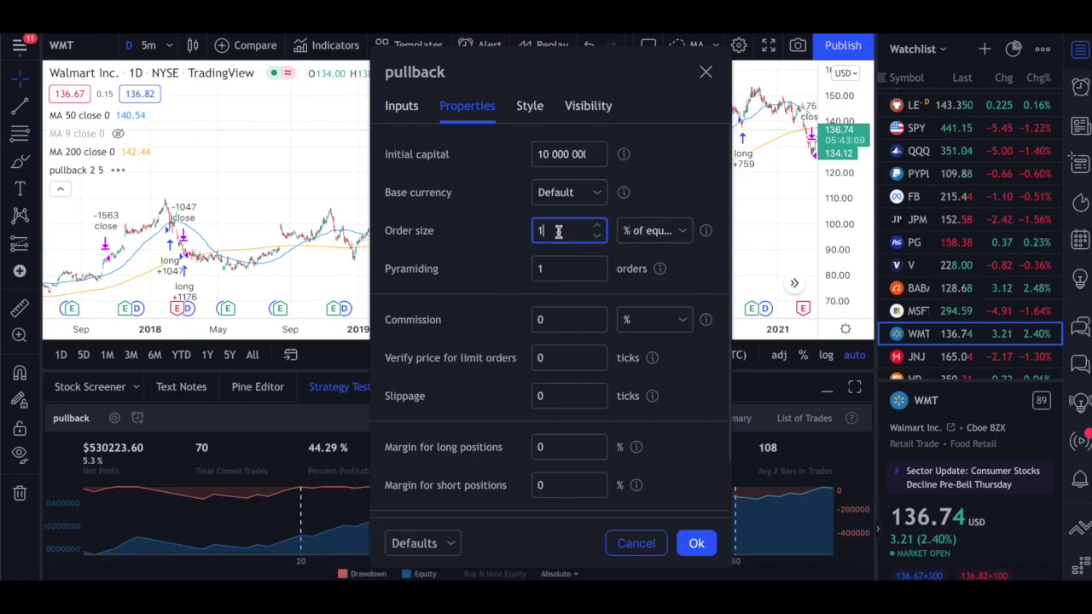
{"action": "type", "text": "00"}
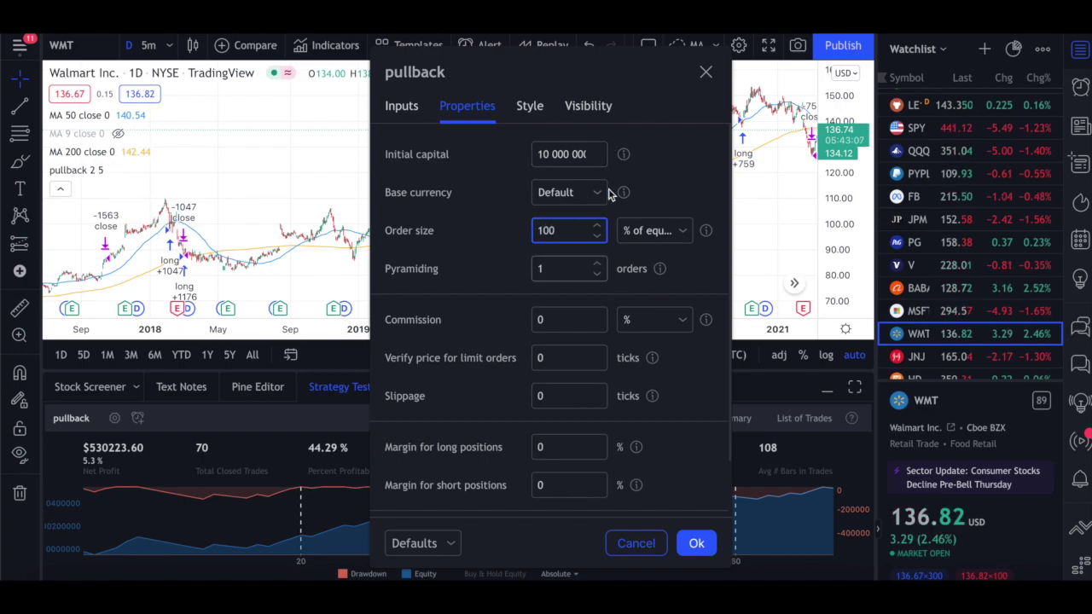
{"action": "left_click", "coordinate": [571, 154]}
{"action": "key", "text": "BackSpace"}
{"action": "key", "text": "BackSpace"}
{"action": "key", "text": "BackSpace"}
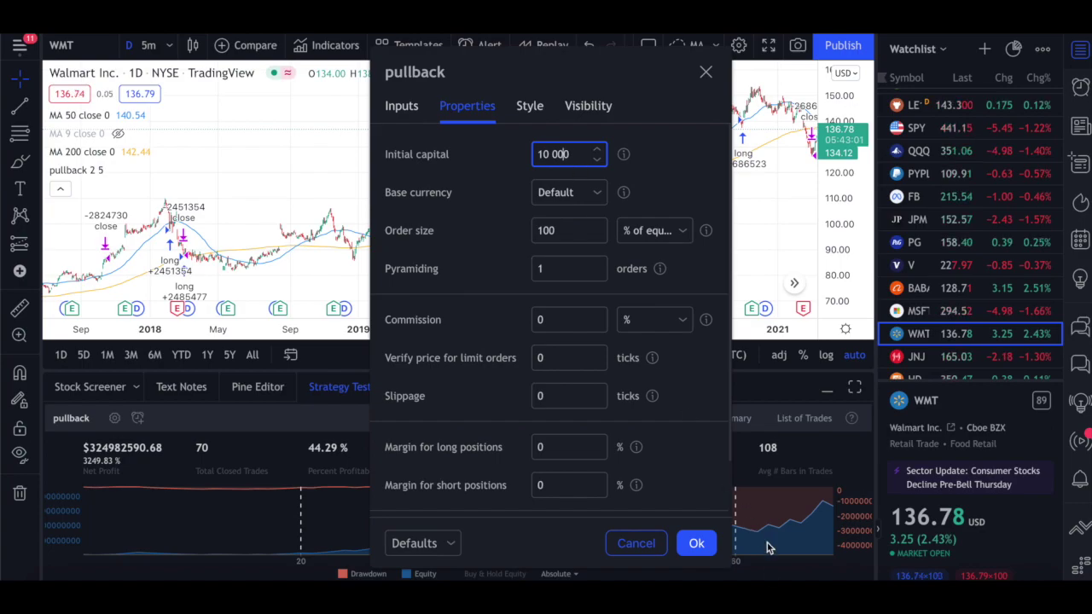
{"action": "left_click", "coordinate": [696, 543]}
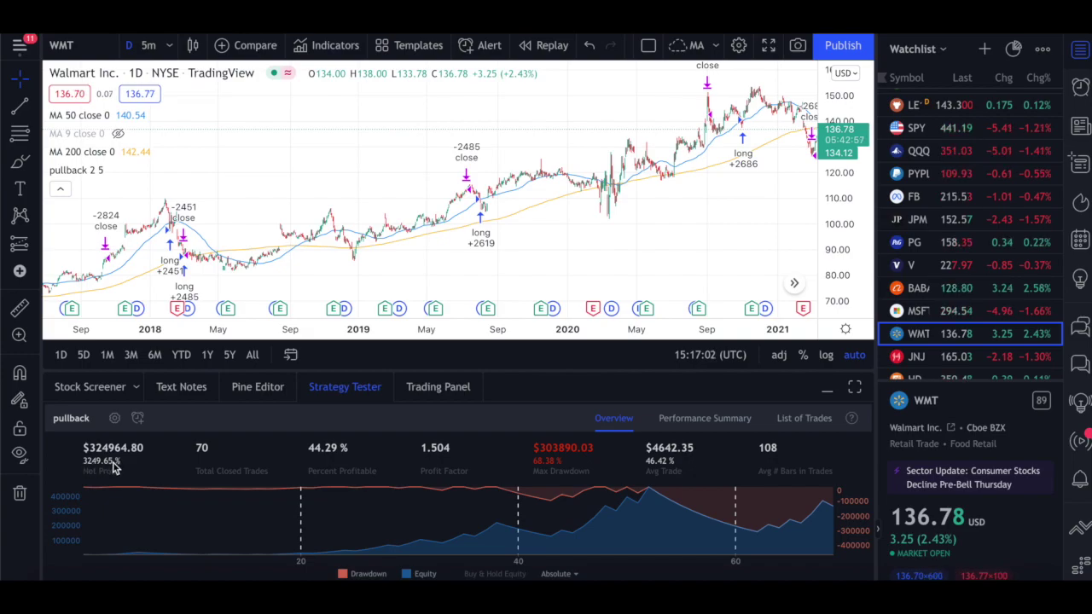
{"action": "scroll", "coordinate": [927, 320], "scroll_direction": "up", "scroll_amount": 1}
{"action": "scroll", "coordinate": [939, 239], "scroll_direction": "up", "scroll_amount": 1}
Run the pullback backtest on SPY and then QQQ from the watchlist.
{"action": "left_click", "coordinate": [953, 150]}
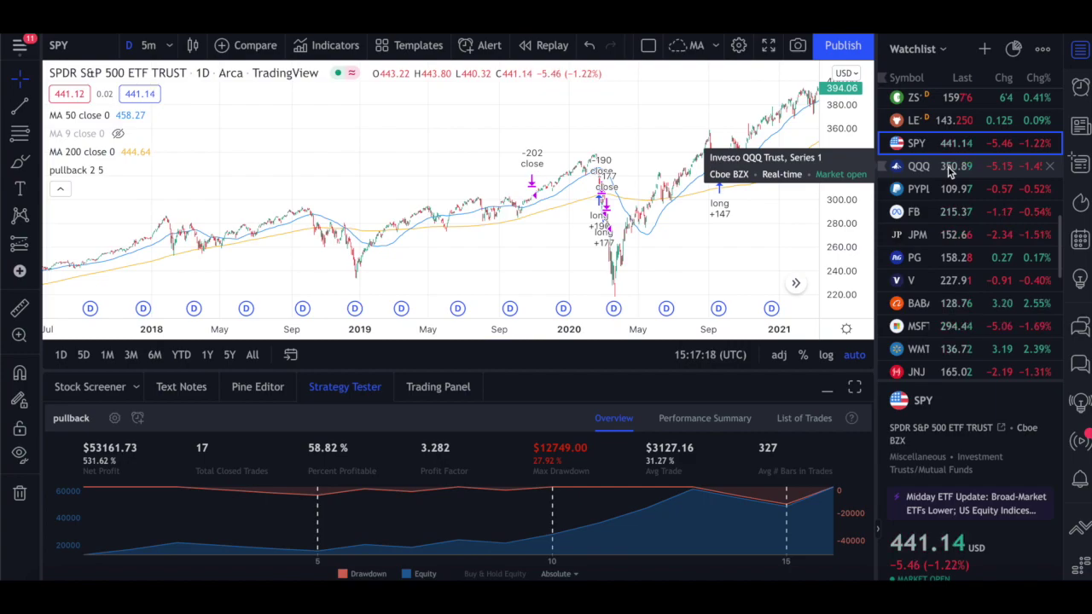
{"action": "left_click", "coordinate": [949, 167]}
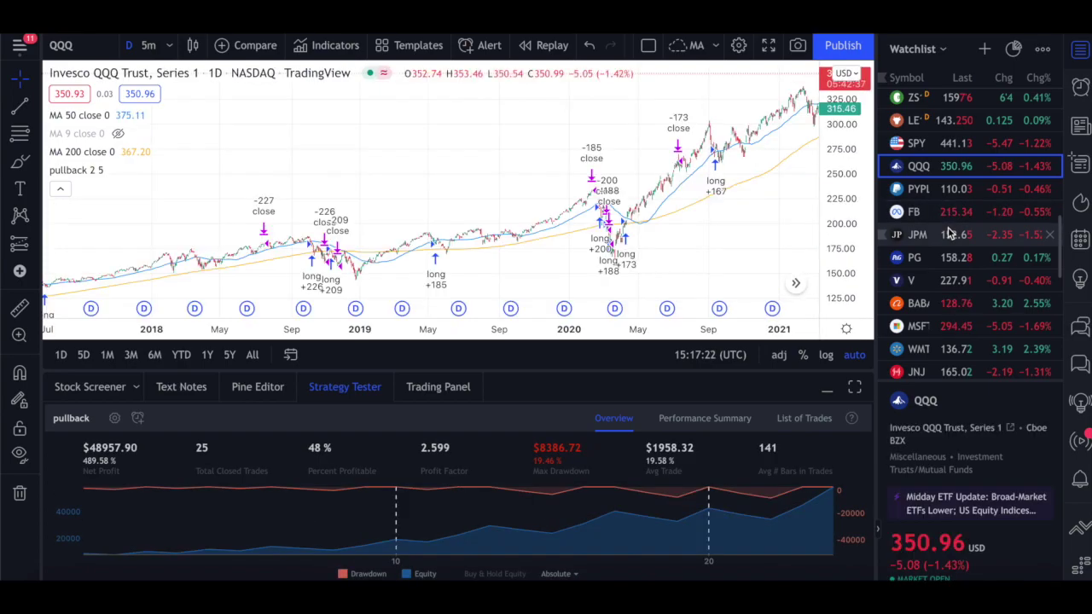
{"action": "scroll", "coordinate": [948, 227], "scroll_direction": "down", "scroll_amount": 2}
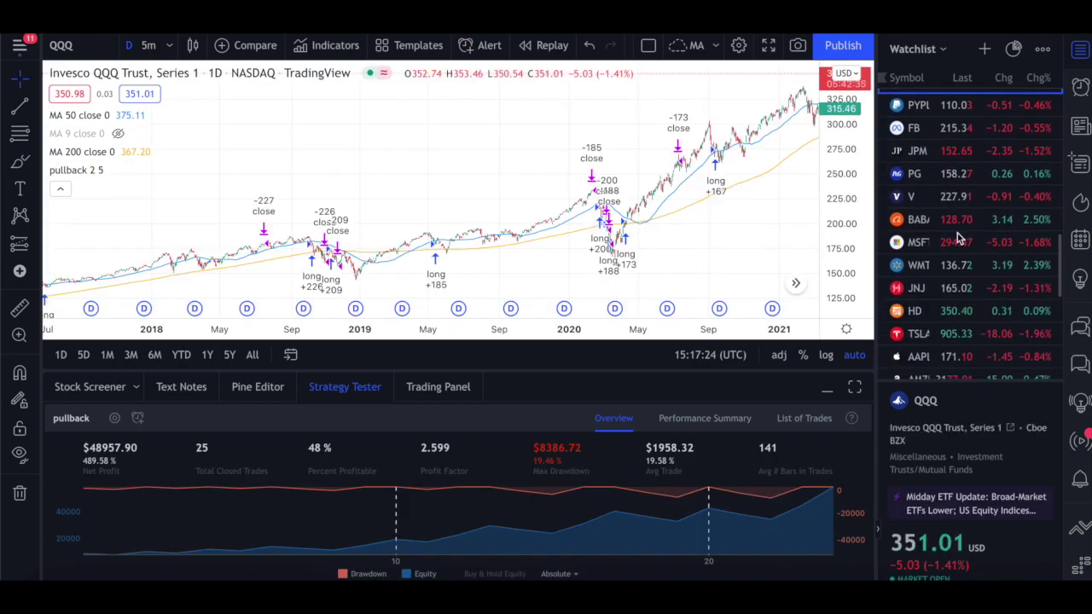
Switch to the Nifty 50 watchlist and backtest RELIANCE, TCS, HDFCBANK, then INFY.
{"action": "left_click", "coordinate": [923, 48]}
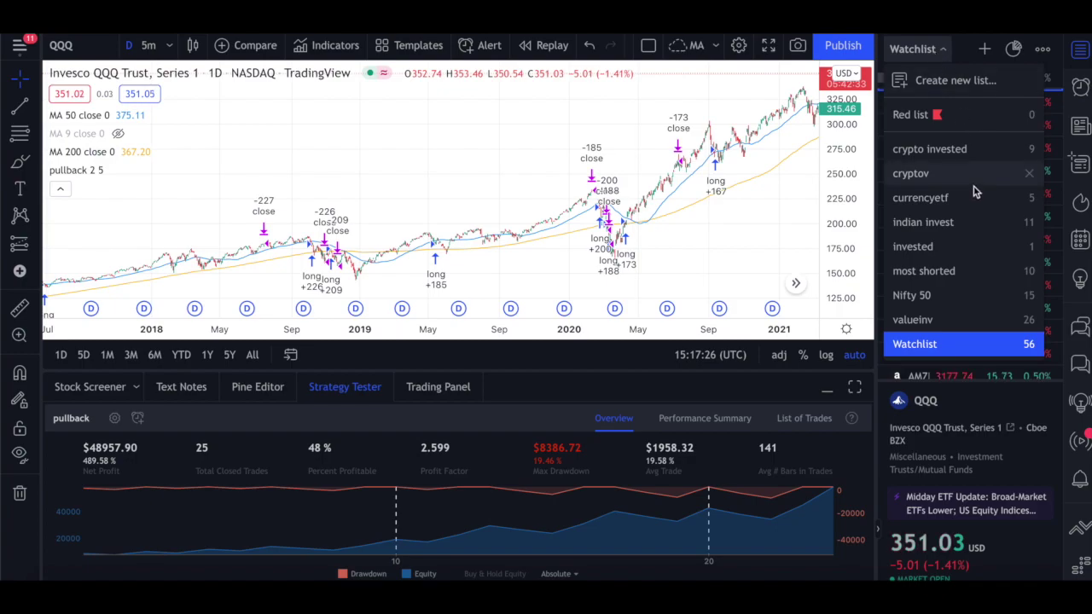
{"action": "left_click", "coordinate": [946, 295]}
{"action": "left_click", "coordinate": [953, 106]}
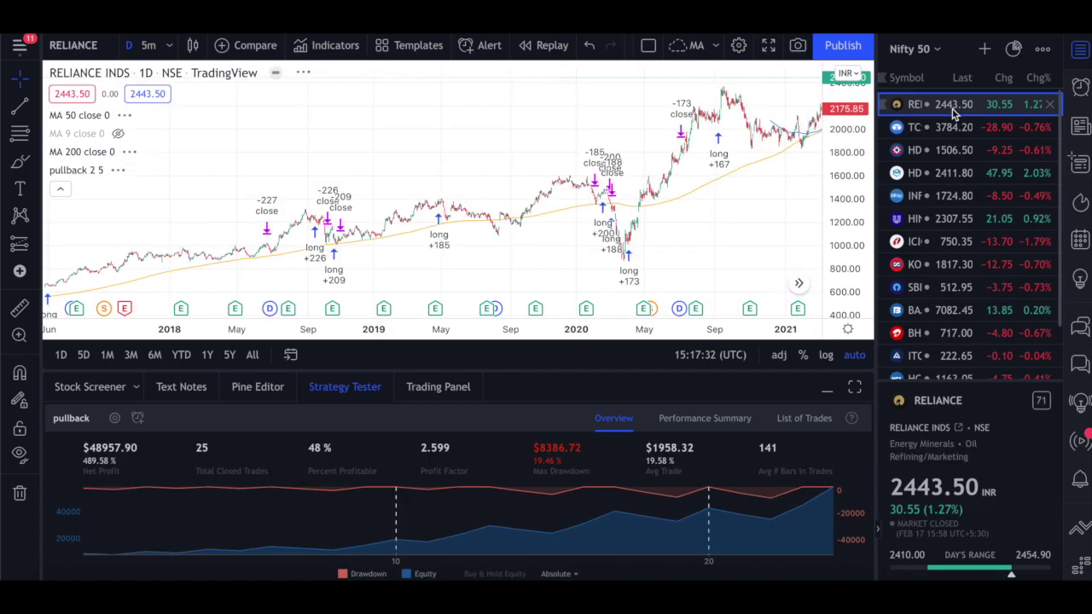
{"action": "left_click", "coordinate": [952, 126]}
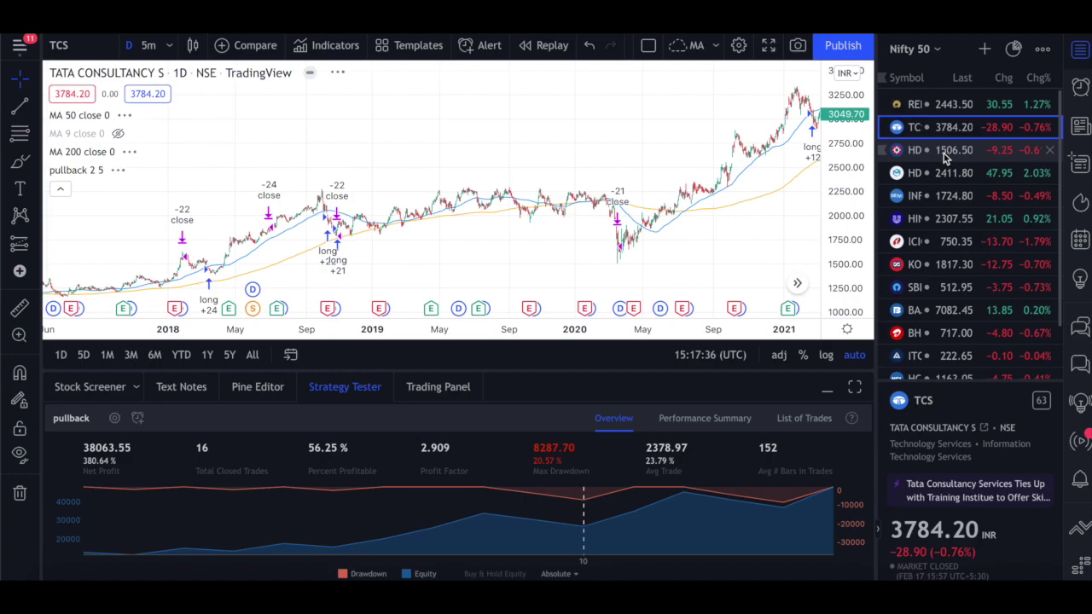
{"action": "left_click", "coordinate": [945, 151]}
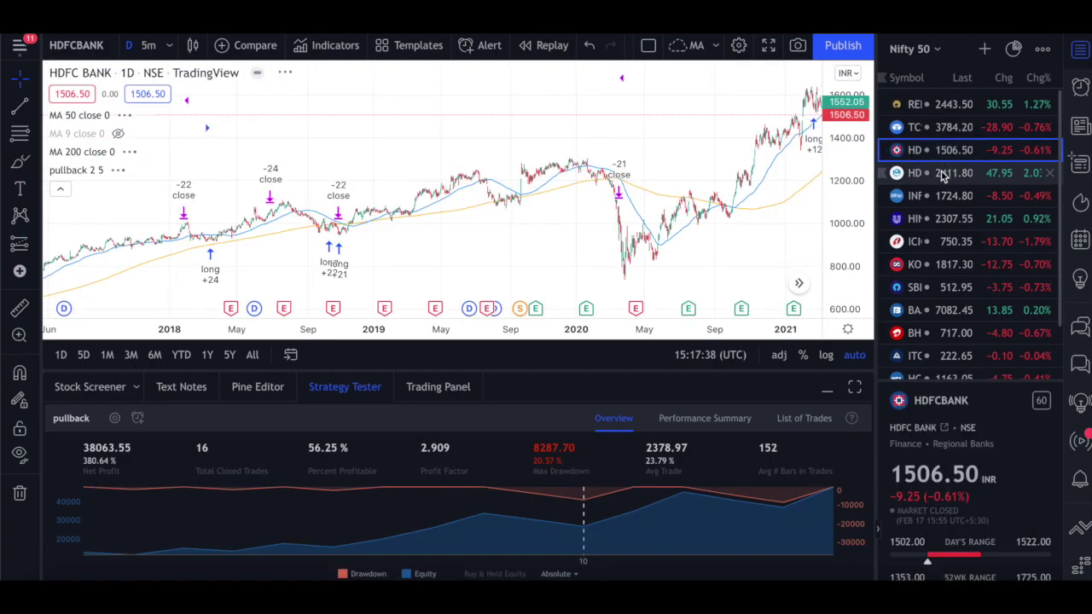
{"action": "left_click", "coordinate": [943, 197]}
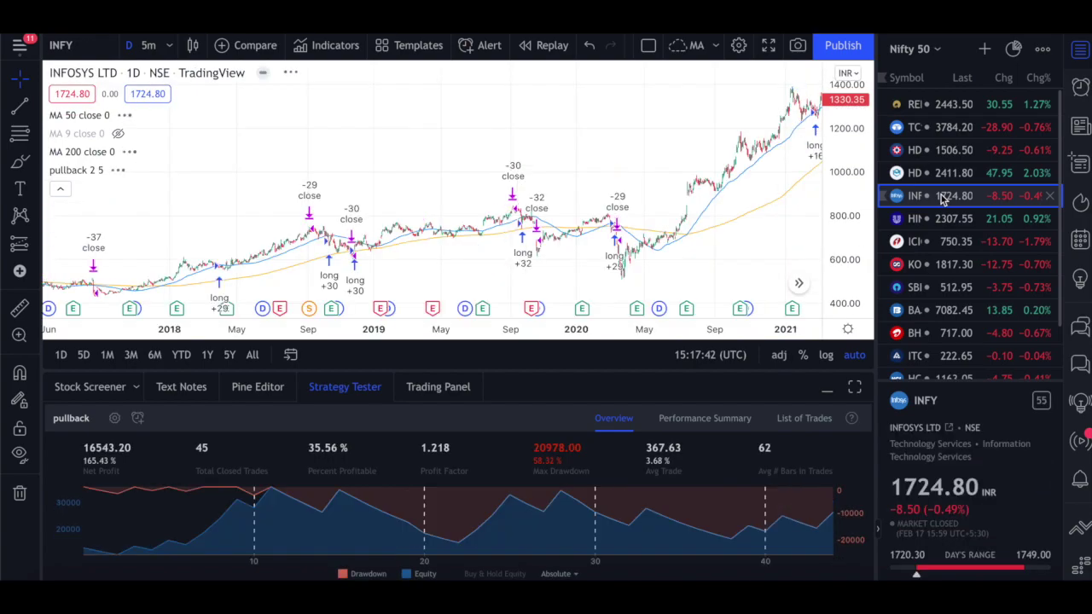
Pick the main Watchlist from the list dropdown and browse its futures and US stocks.
{"action": "left_click", "coordinate": [911, 49]}
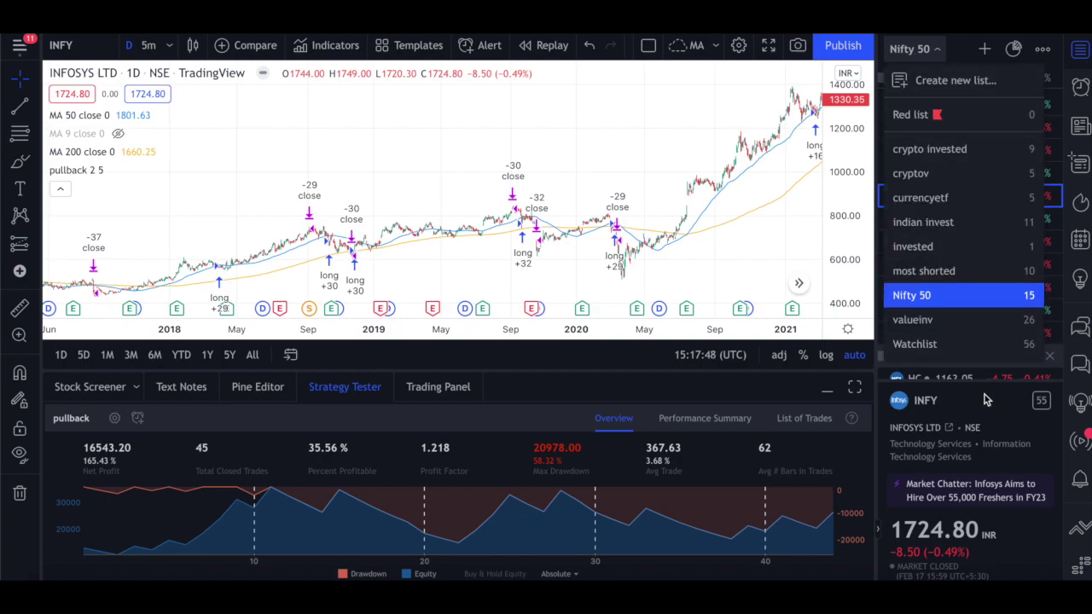
{"action": "left_click", "coordinate": [968, 350]}
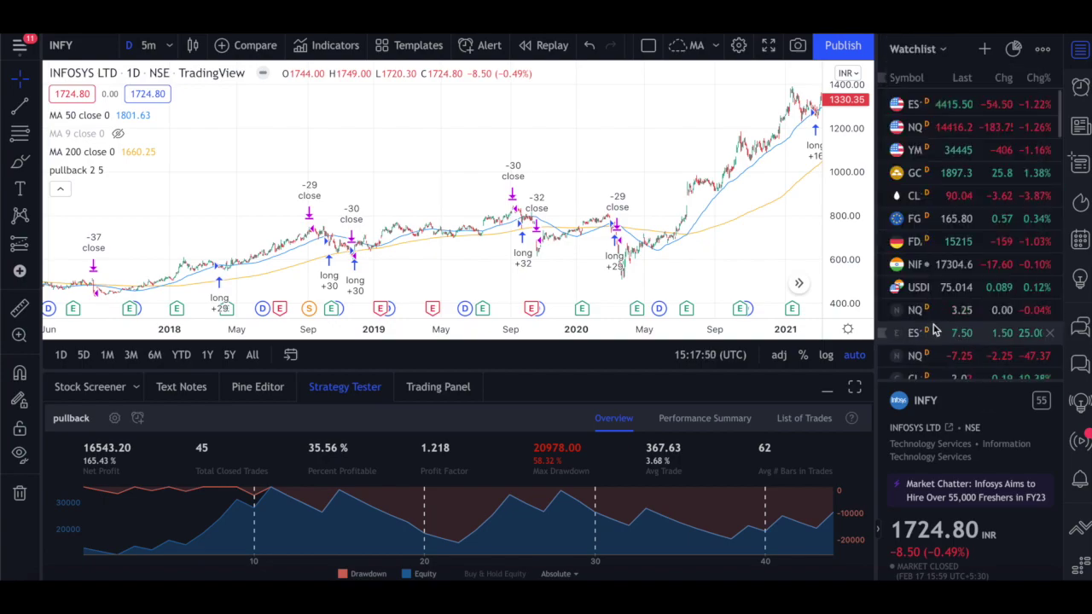
{"action": "scroll", "coordinate": [957, 218], "scroll_direction": "down", "scroll_amount": 2}
{"action": "scroll", "coordinate": [956, 219], "scroll_direction": "down", "scroll_amount": 3}
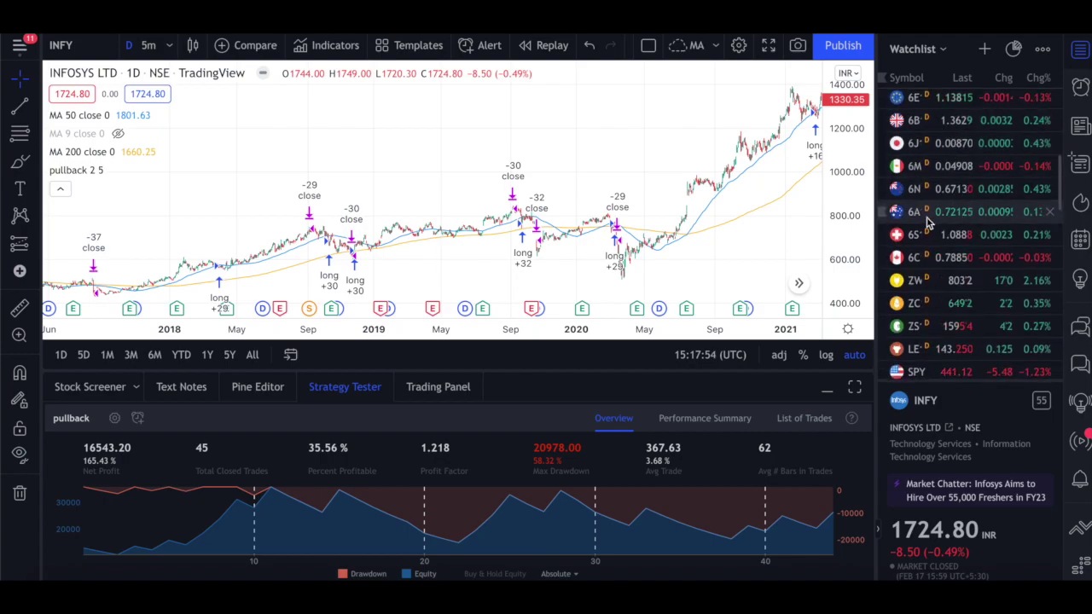
{"action": "scroll", "coordinate": [930, 220], "scroll_direction": "up", "scroll_amount": 1}
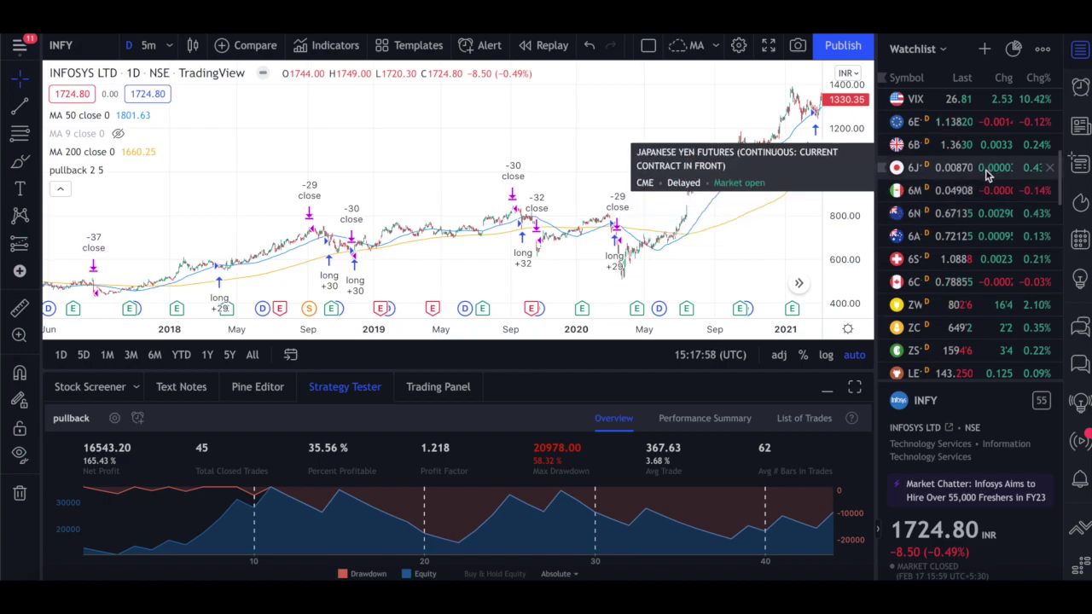
{"action": "scroll", "coordinate": [982, 326], "scroll_direction": "down", "scroll_amount": 3}
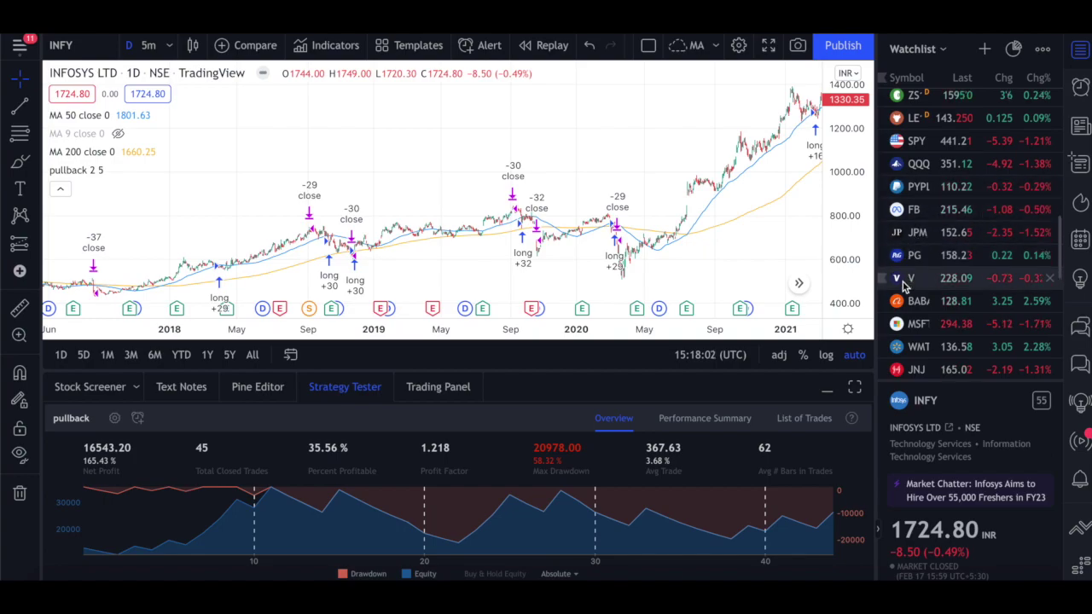
{"action": "scroll", "coordinate": [968, 346], "scroll_direction": "down", "scroll_amount": 1}
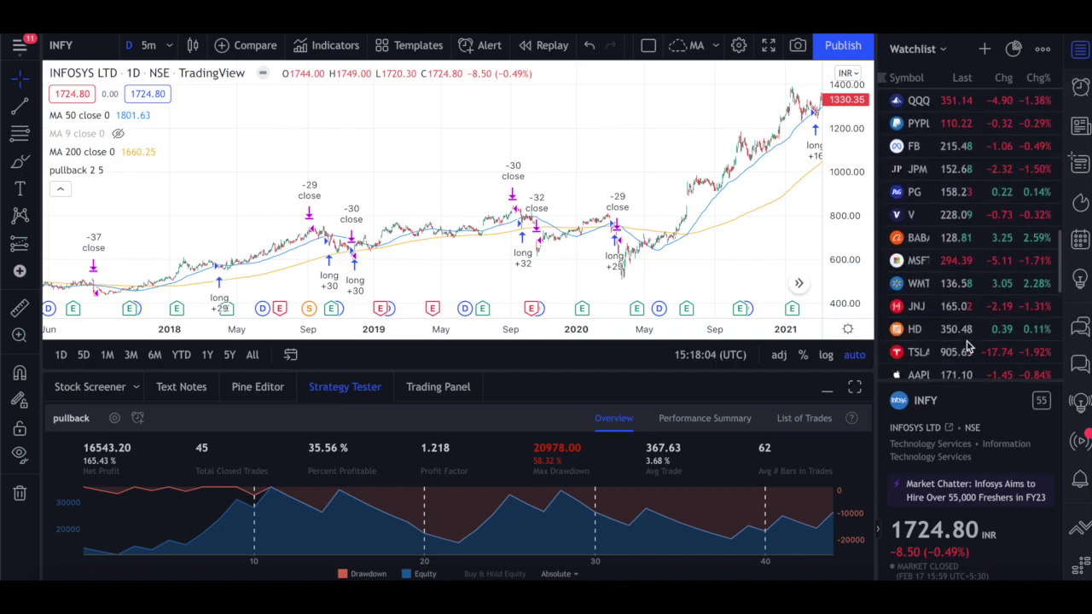